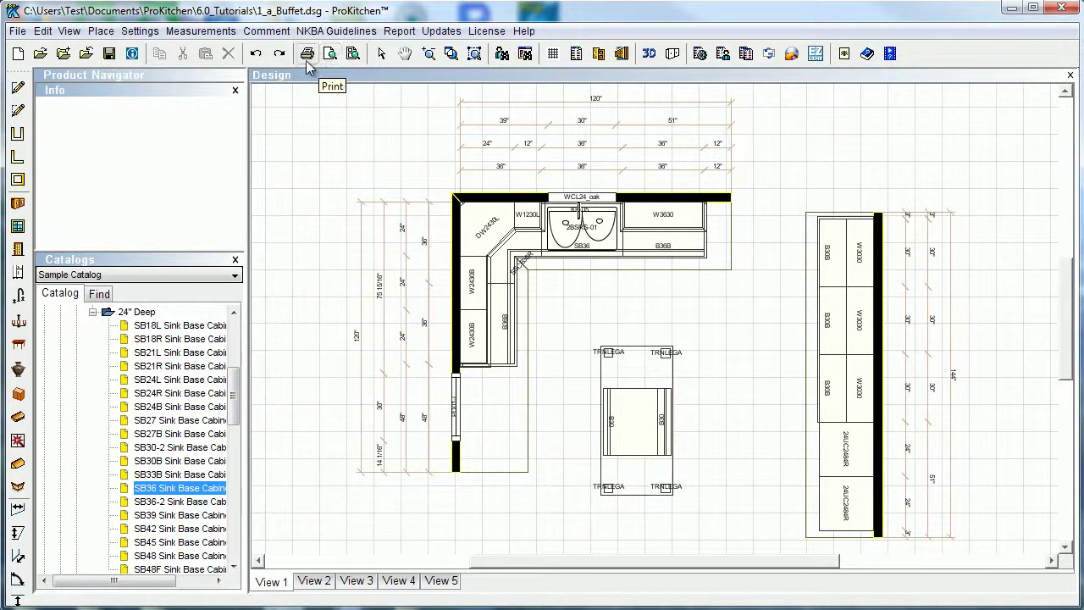
- Open the Print dialog and select Lexmark 6500 Series (Copy 2) as the printer
left_click(306, 55)
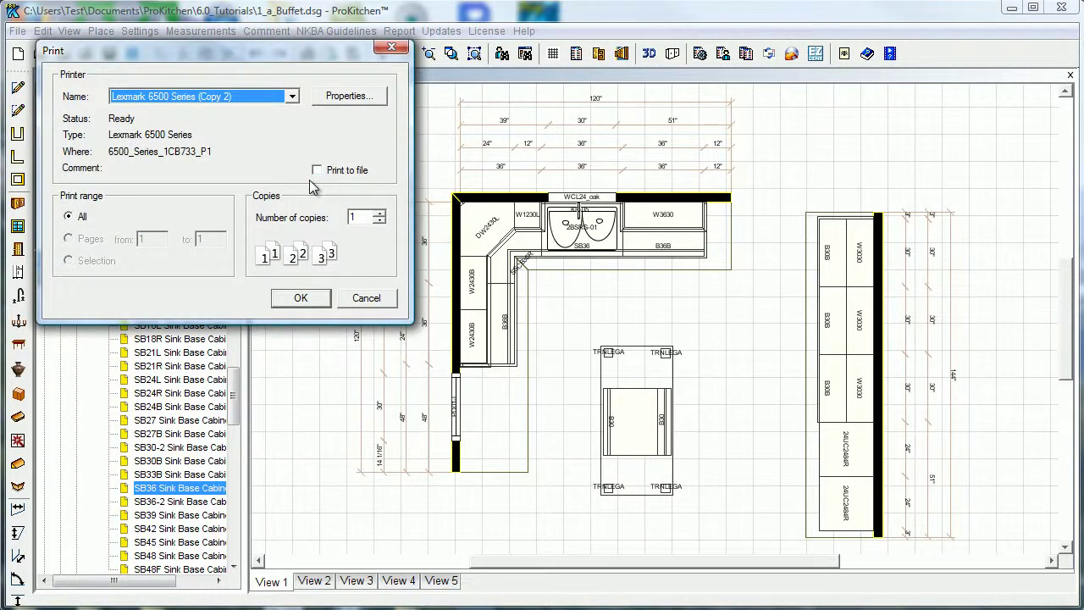
left_click(292, 98)
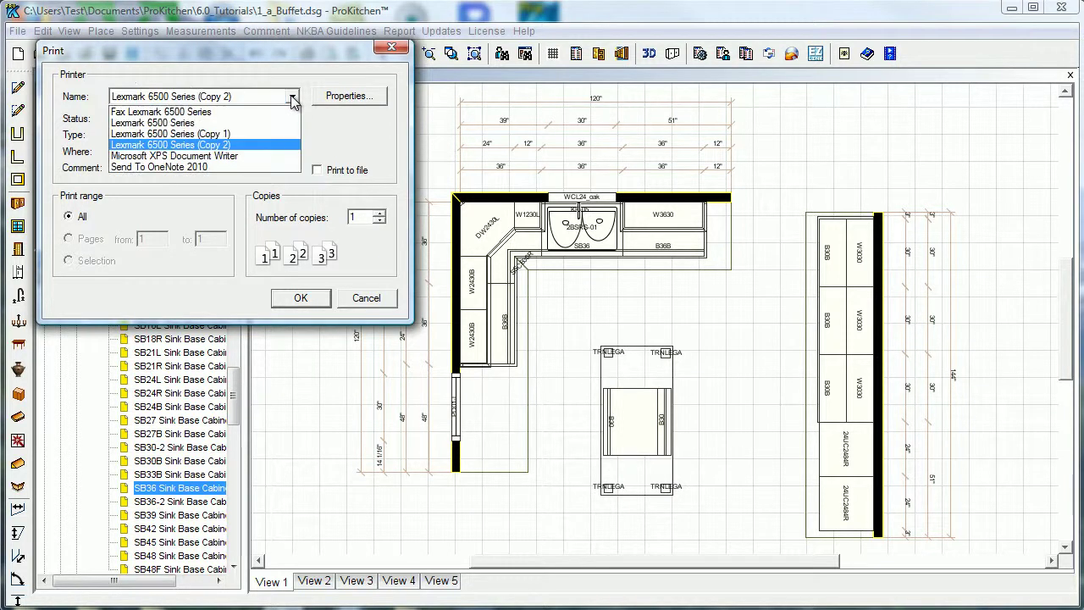
left_click(178, 145)
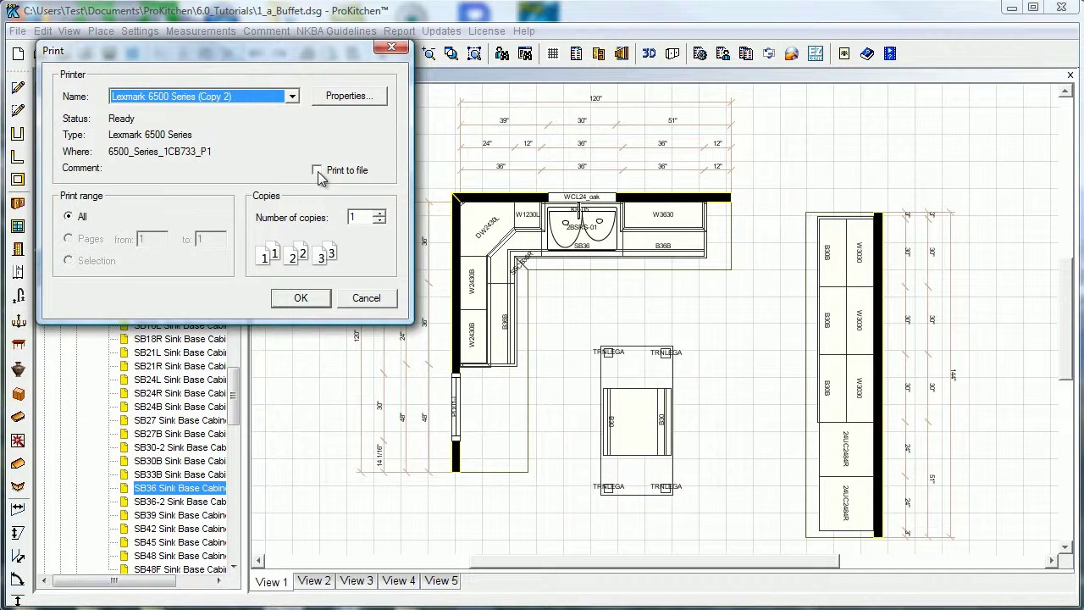
- Accept the Print dialog with OK and bring up the Print Preview settings
left_click(303, 300)
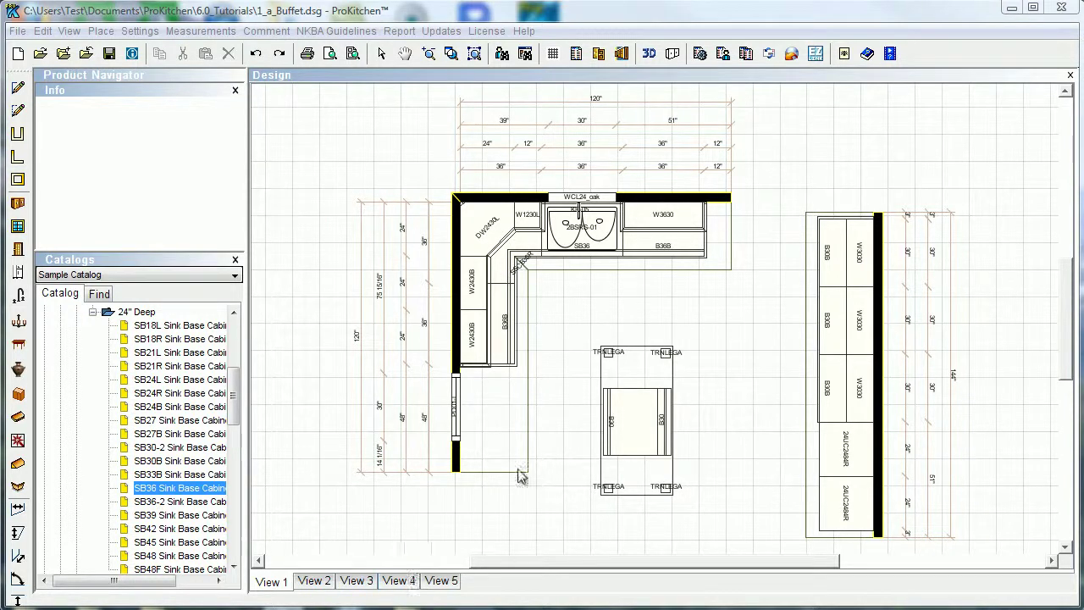
left_click(330, 55)
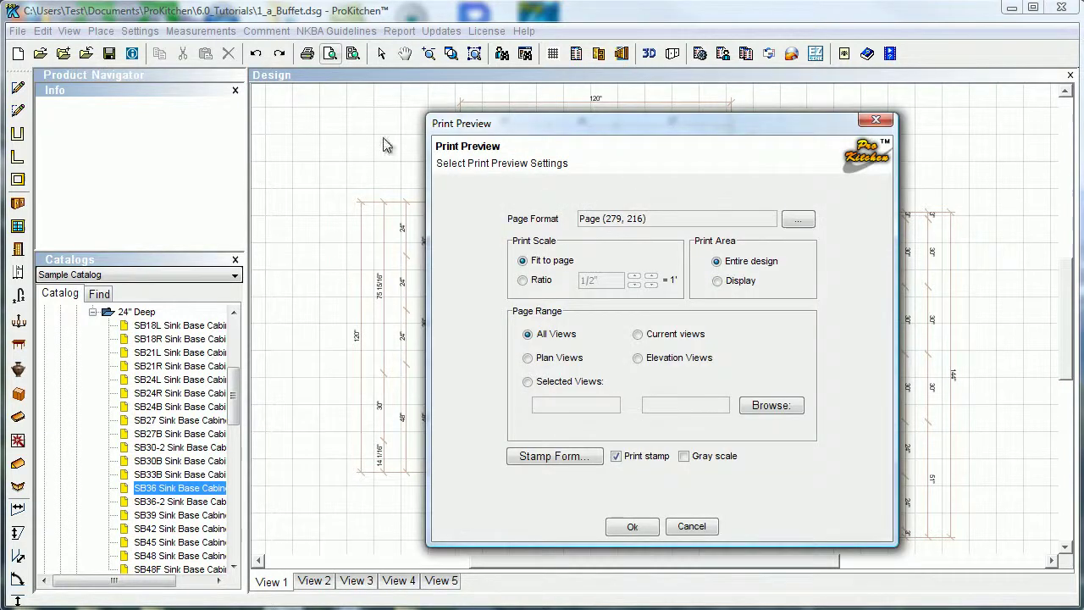
- Open Page Setup for the page format and keep Letter as the paper size
left_click(786, 223)
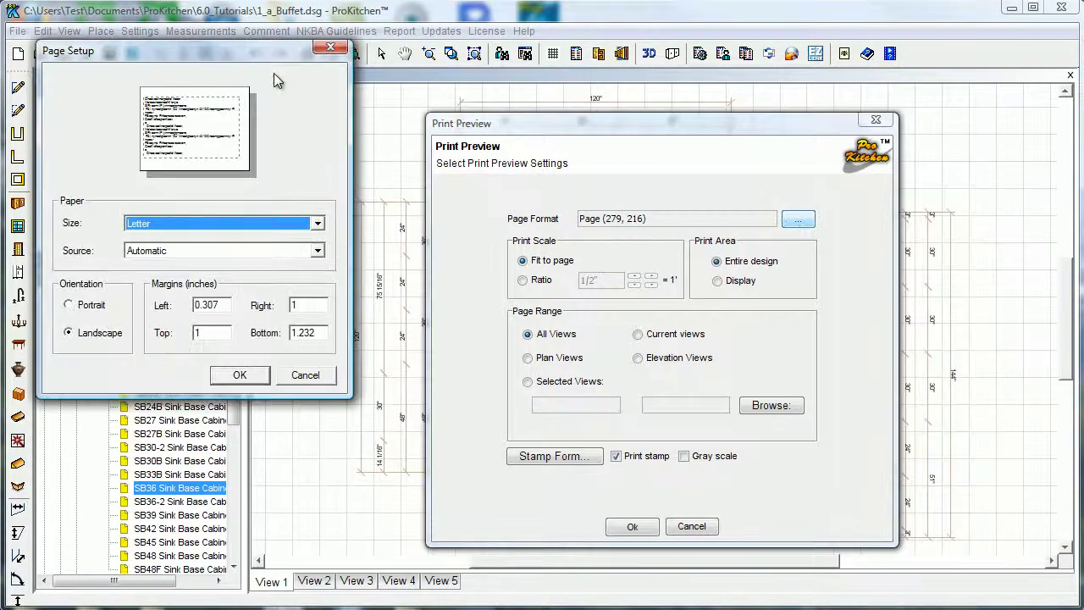
left_click_drag(210, 59, 485, 109)
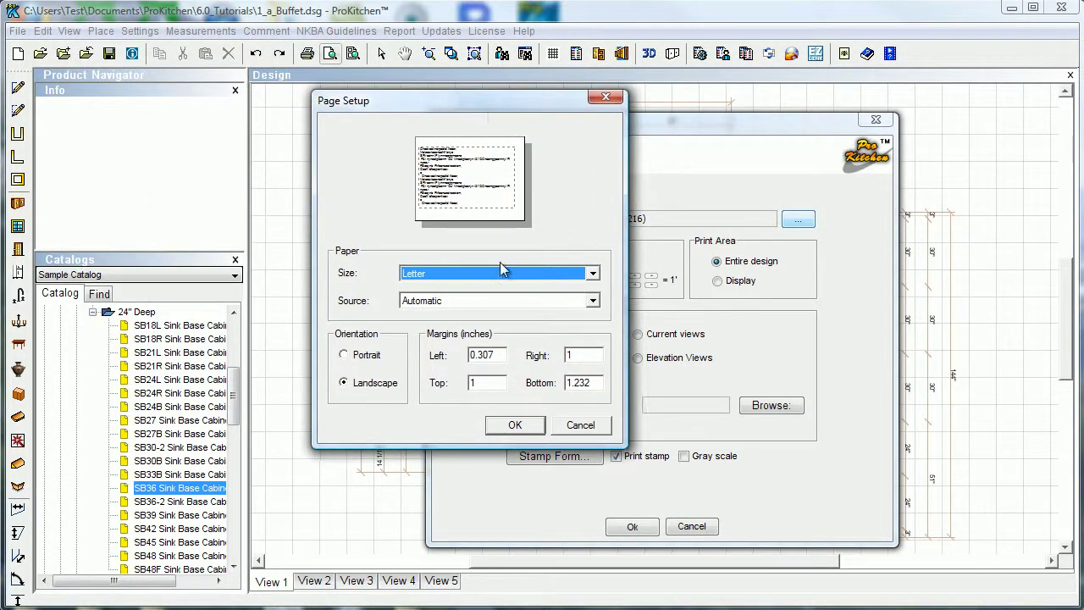
left_click(480, 272)
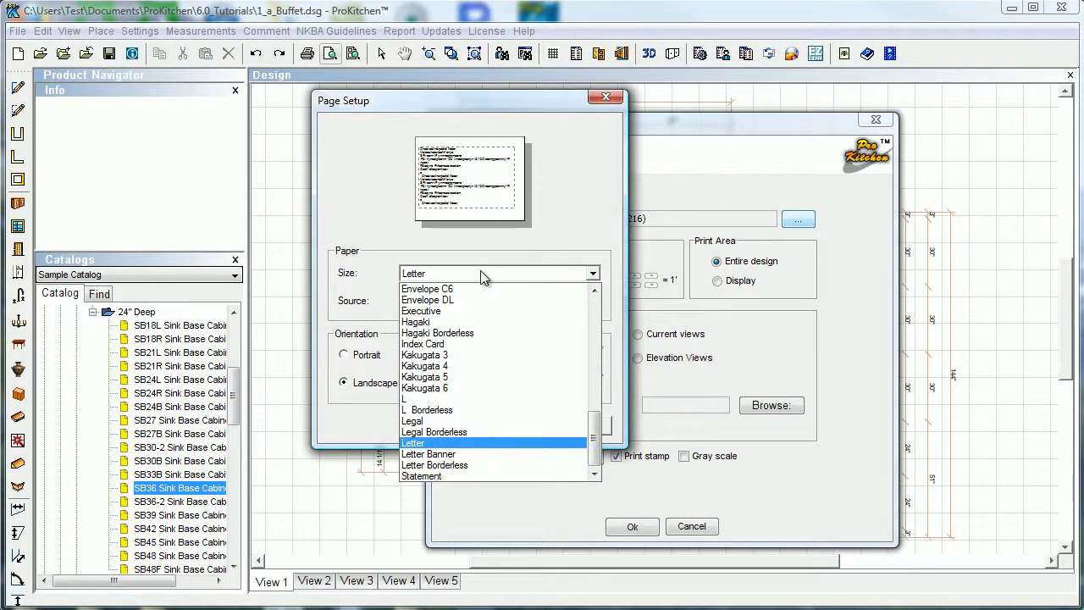
left_click(463, 447)
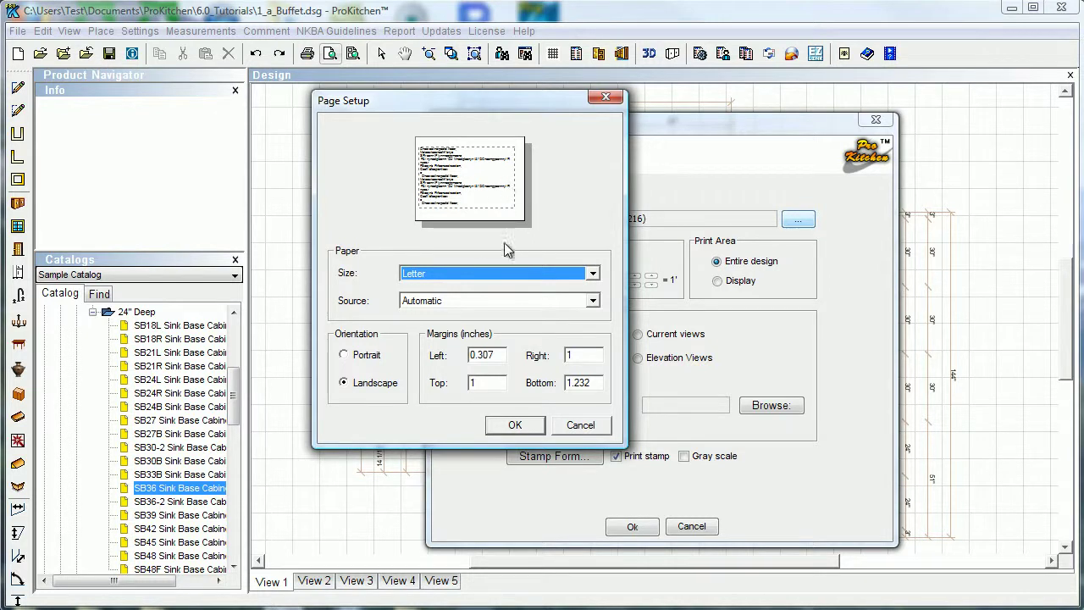
left_click(478, 271)
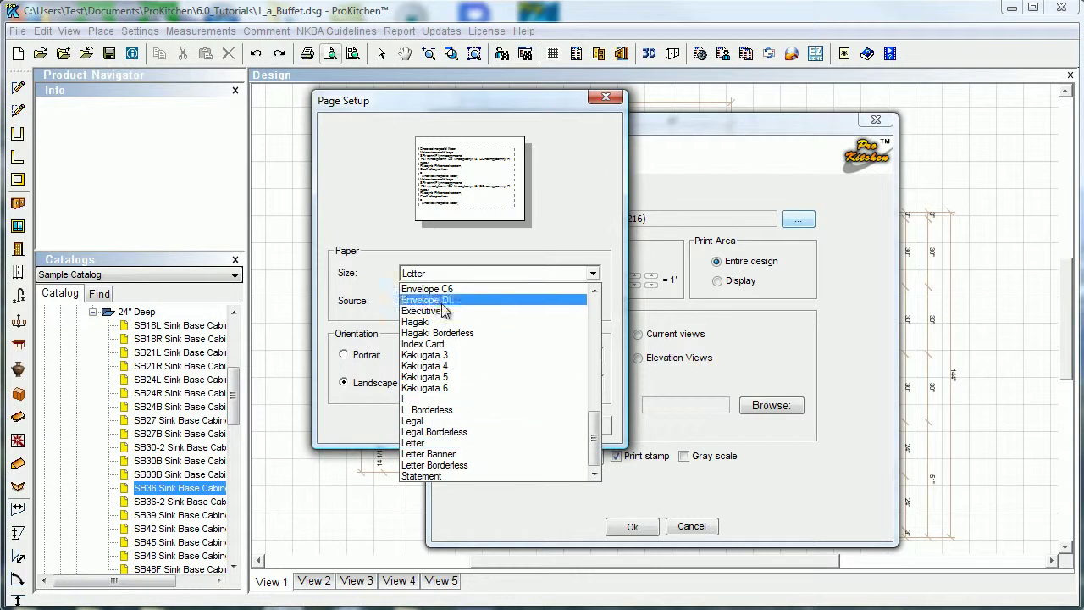
left_click_drag(590, 442, 591, 476)
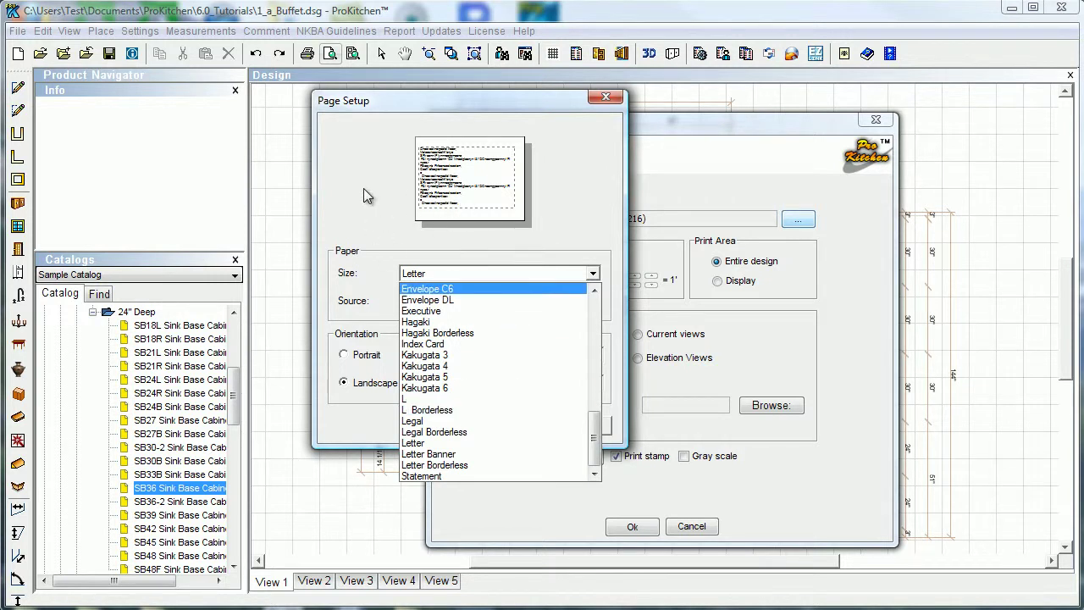
left_click(373, 214)
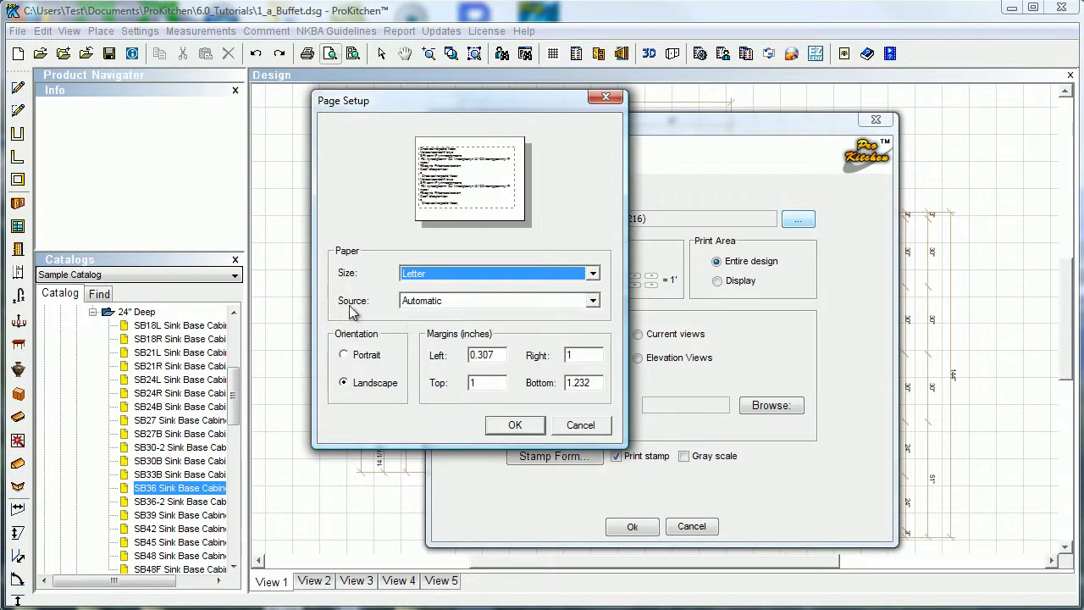
- Keep Automatic as the paper source and switch the page orientation between portrait and landscape
left_click(473, 300)
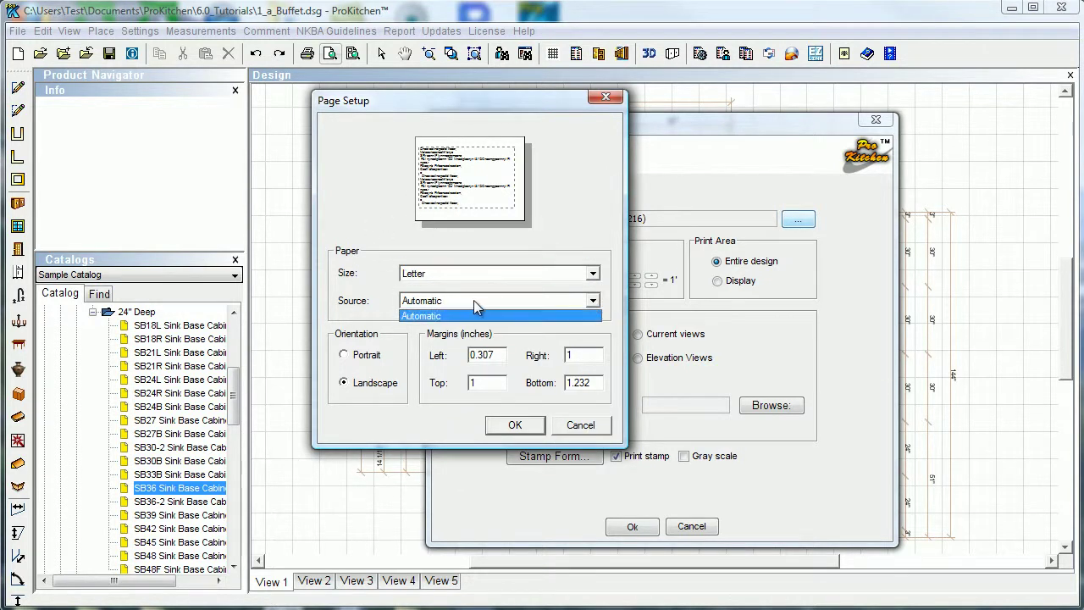
left_click(593, 302)
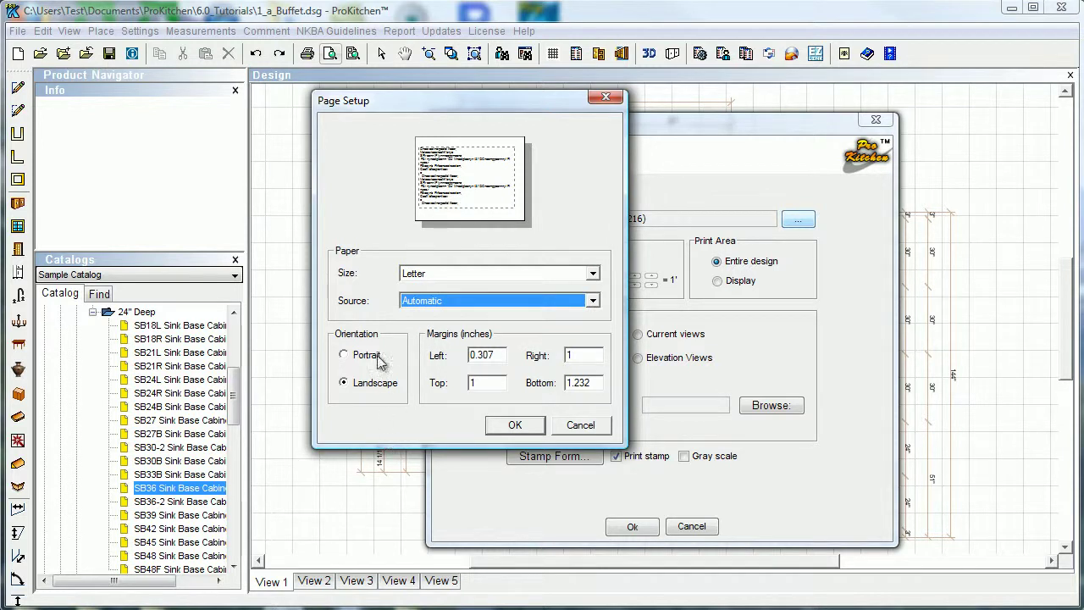
left_click(343, 354)
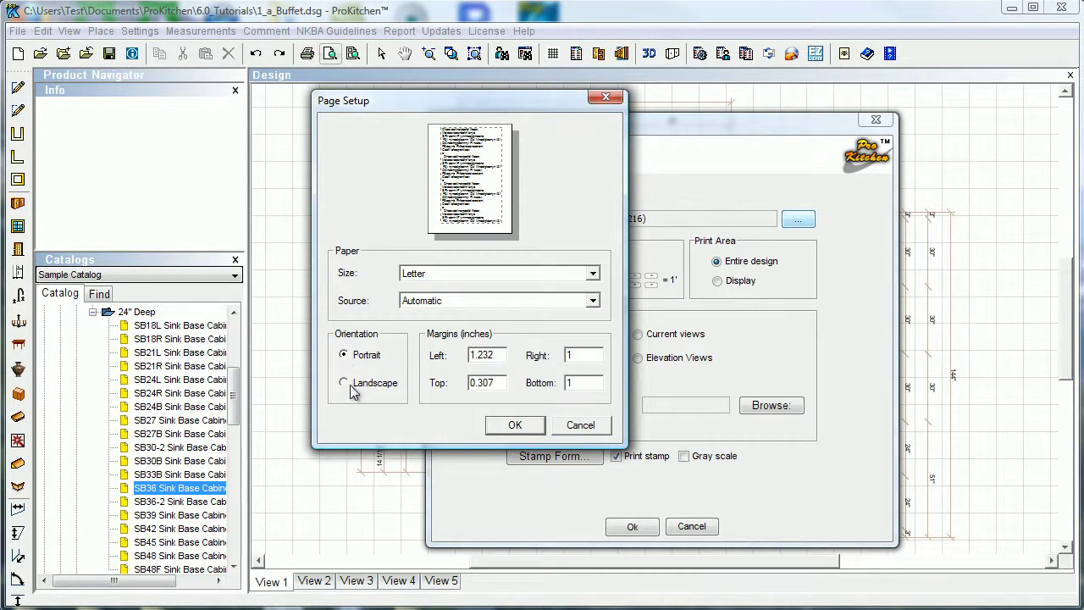
left_click(349, 383)
- Set landscape orientation with 0.5-inch left and right margins
left_click(360, 359)
left_click(347, 385)
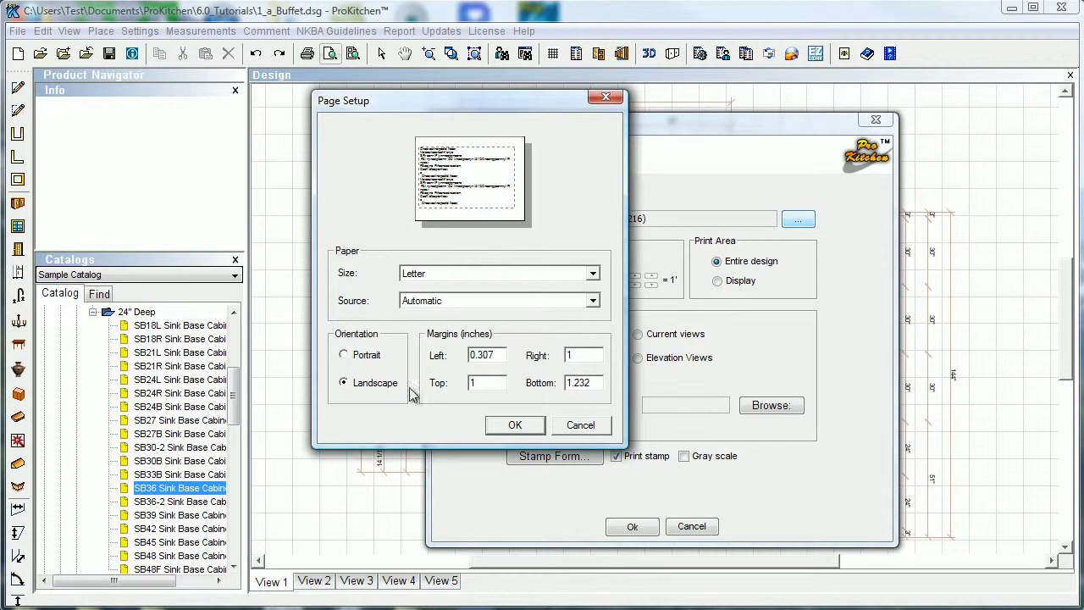
left_click_drag(497, 354, 453, 355)
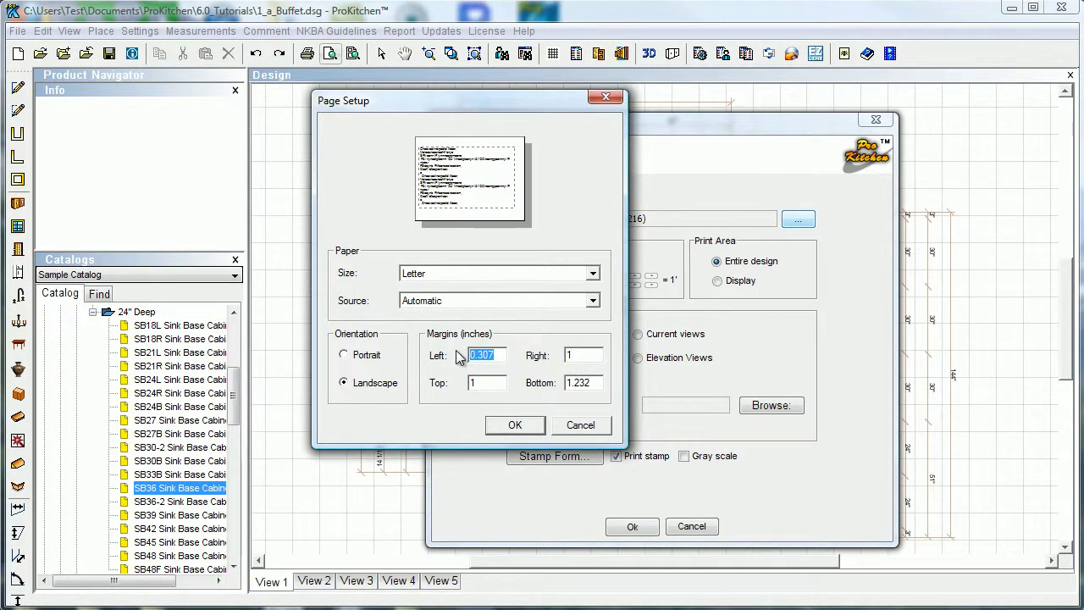
type(".5")
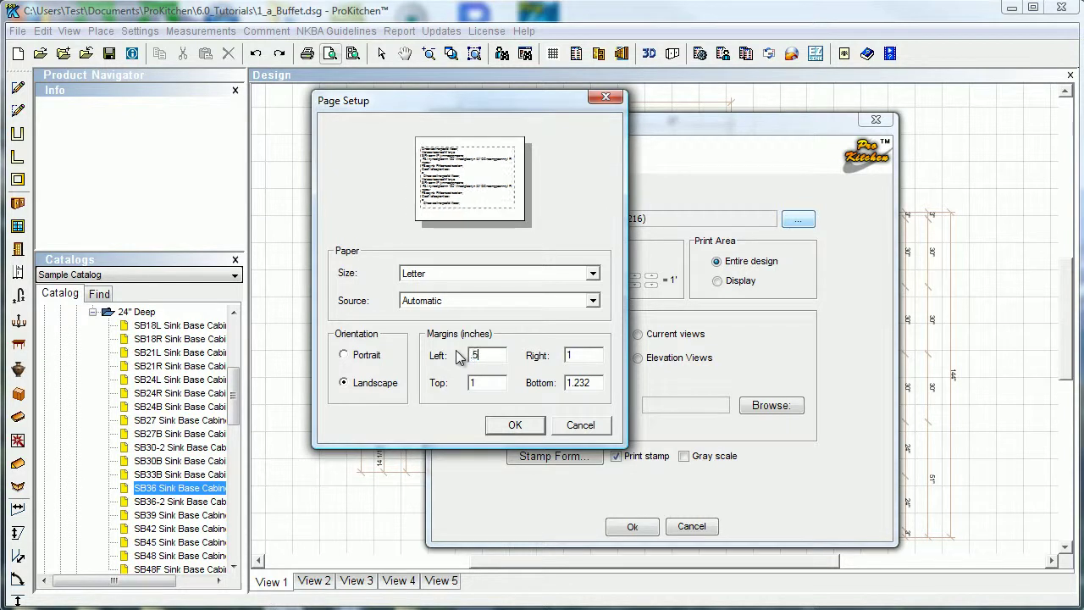
key("Tab")
type(".5")
key("Tab")
- Set the top and bottom margins to 0.5 inch and apply the page setup
type(".5")
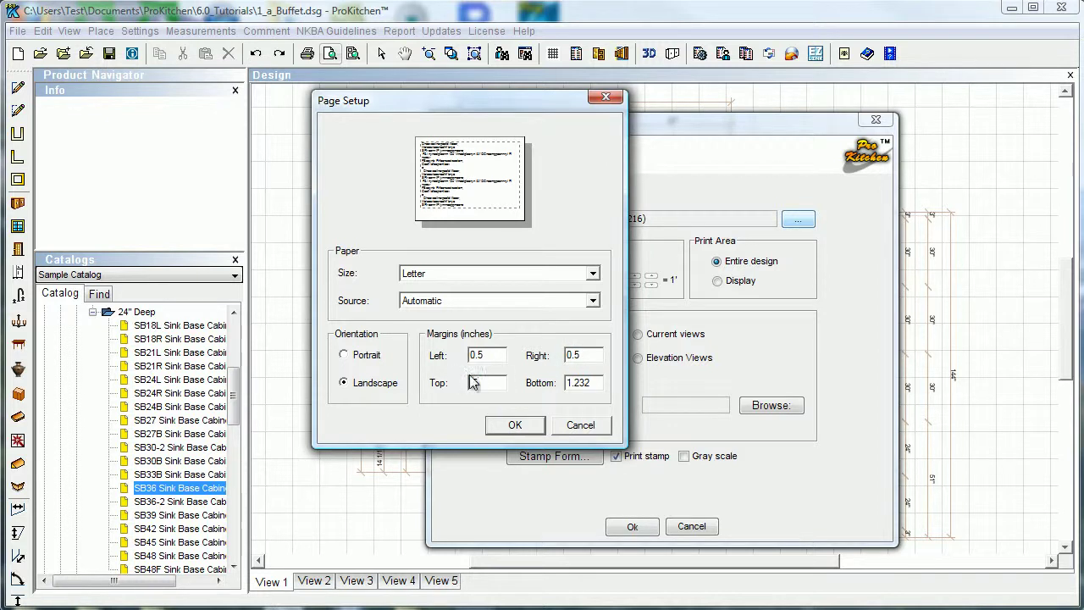
key("Tab")
key("BackSpace")
type(".5")
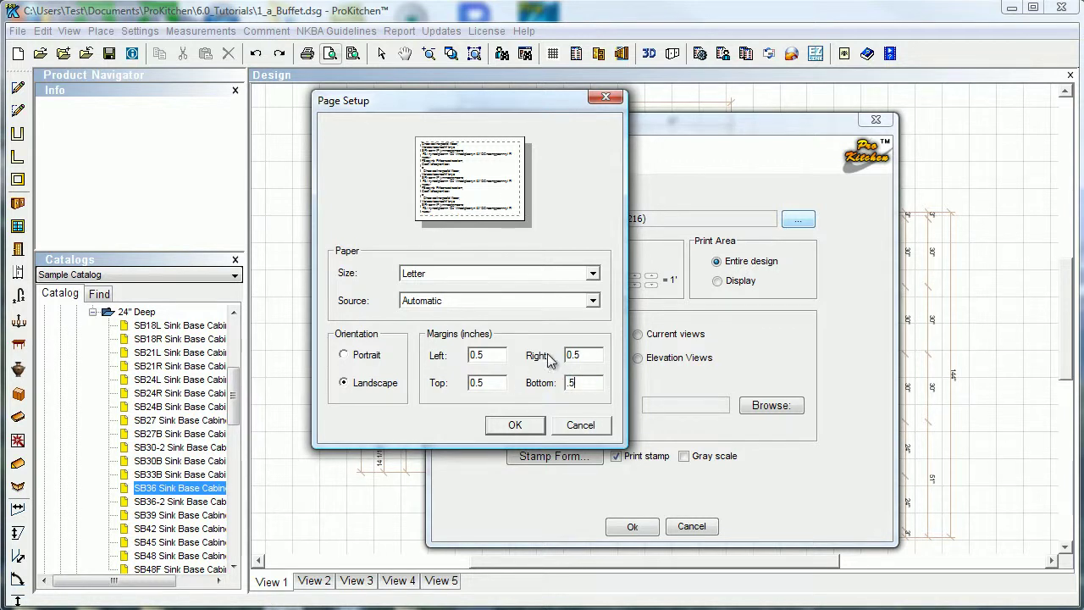
left_click(506, 424)
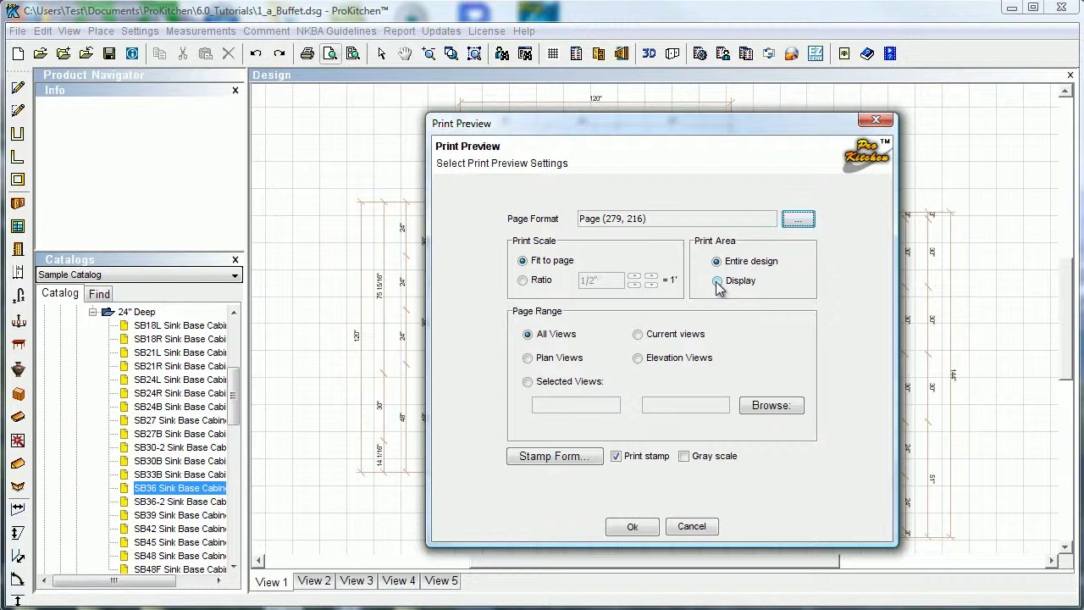
- Move the Print Preview settings aside and keep Entire design as the print area
left_click_drag(656, 123, 277, 164)
left_click_drag(402, 169, 754, 137)
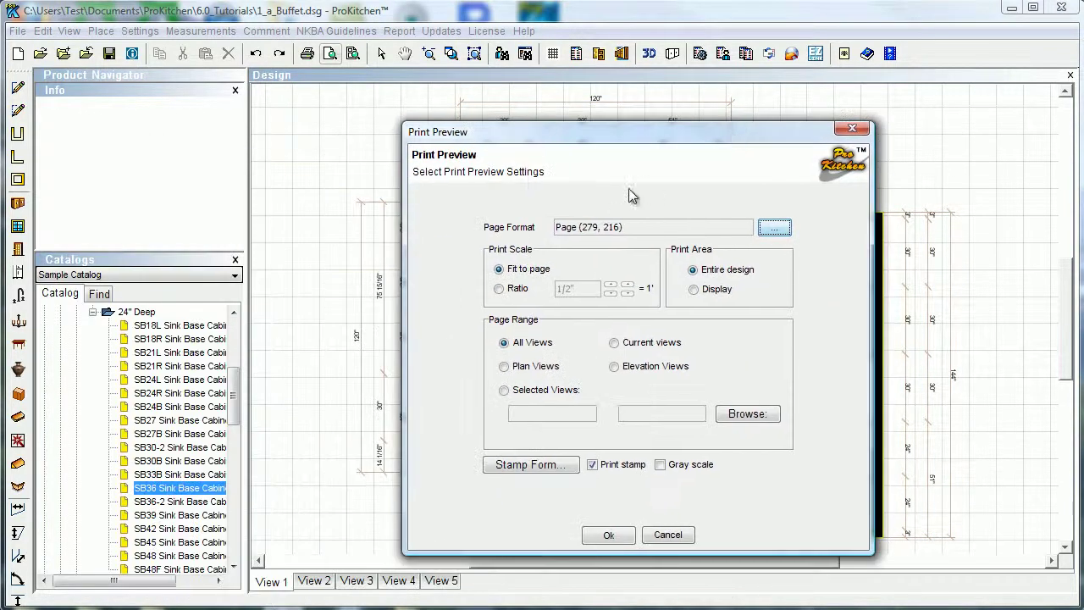
left_click(694, 290)
left_click(694, 271)
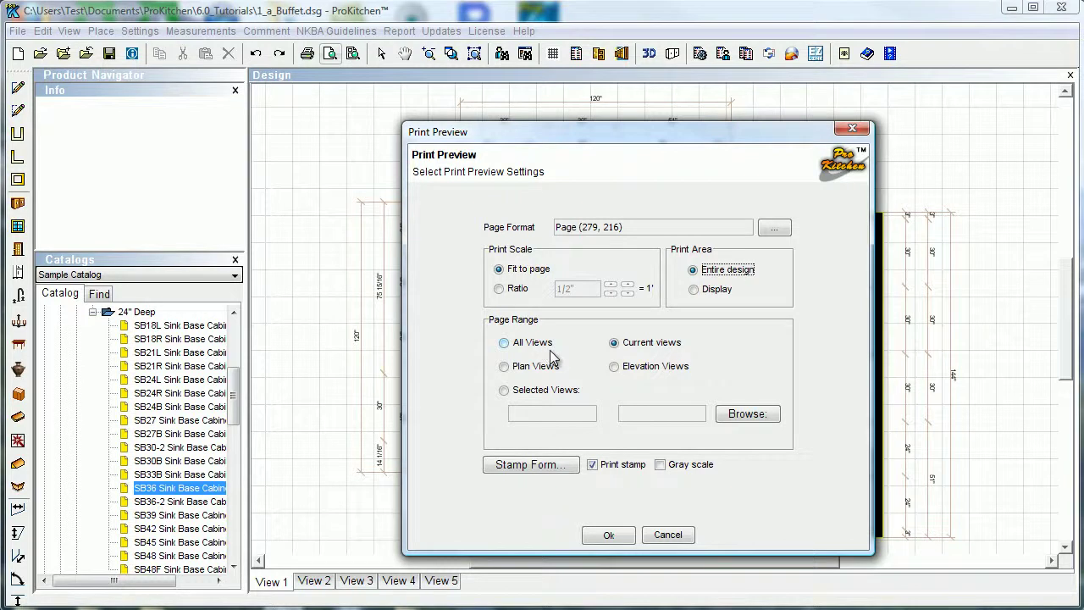
- Set the page range to Selected Views and open the view picker
left_click(508, 348)
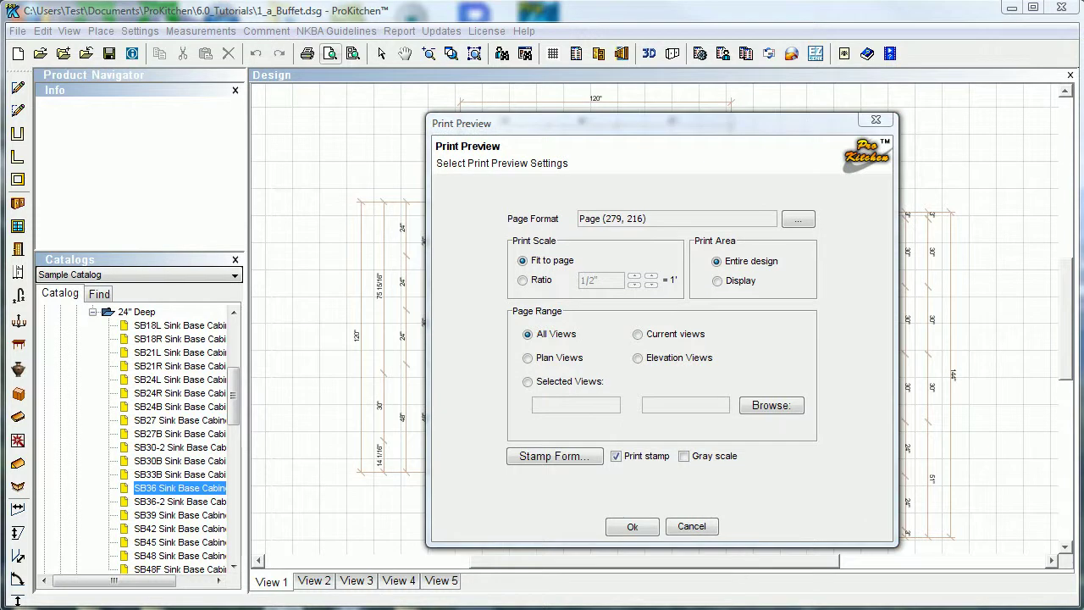
left_click(529, 359)
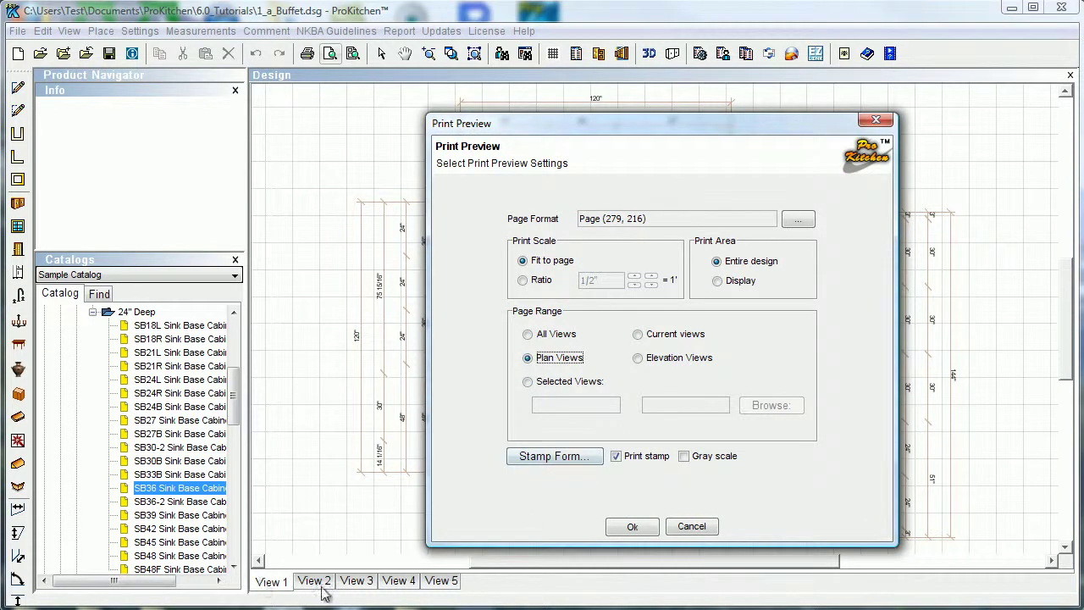
left_click(637, 337)
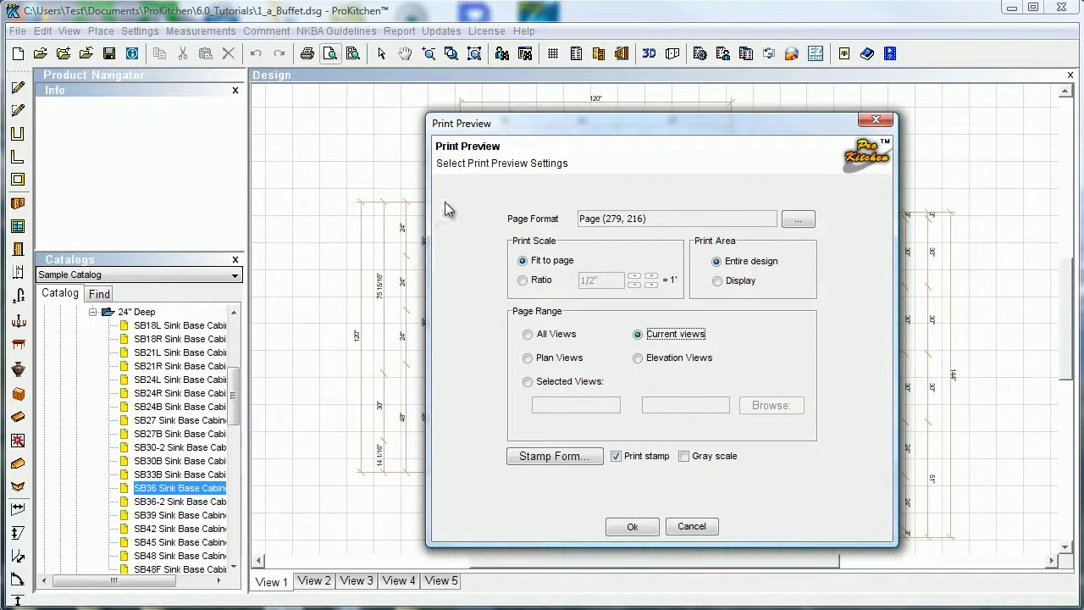
left_click(639, 359)
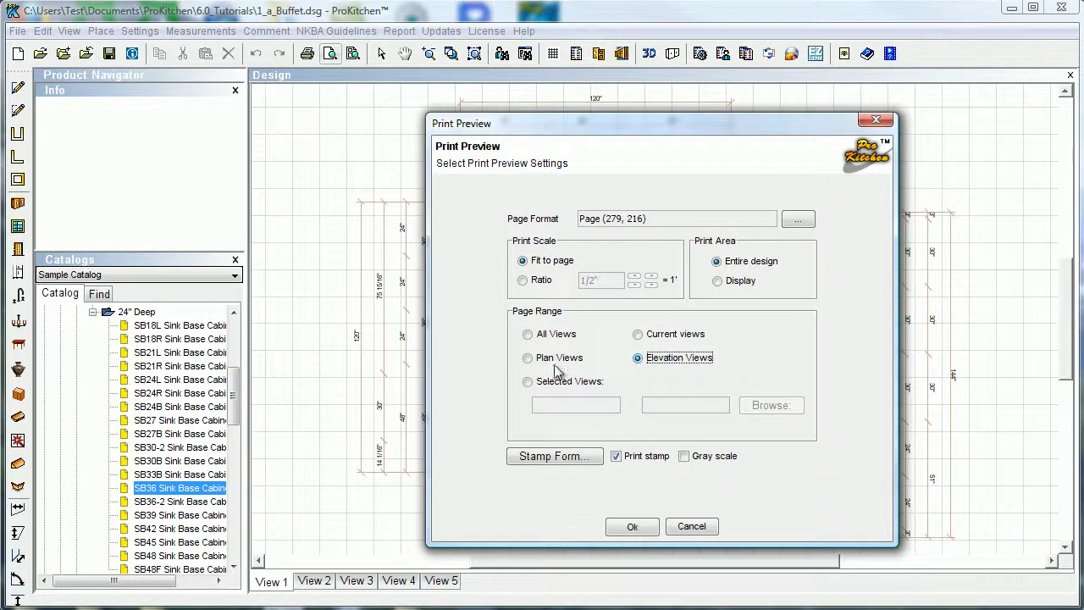
left_click(529, 382)
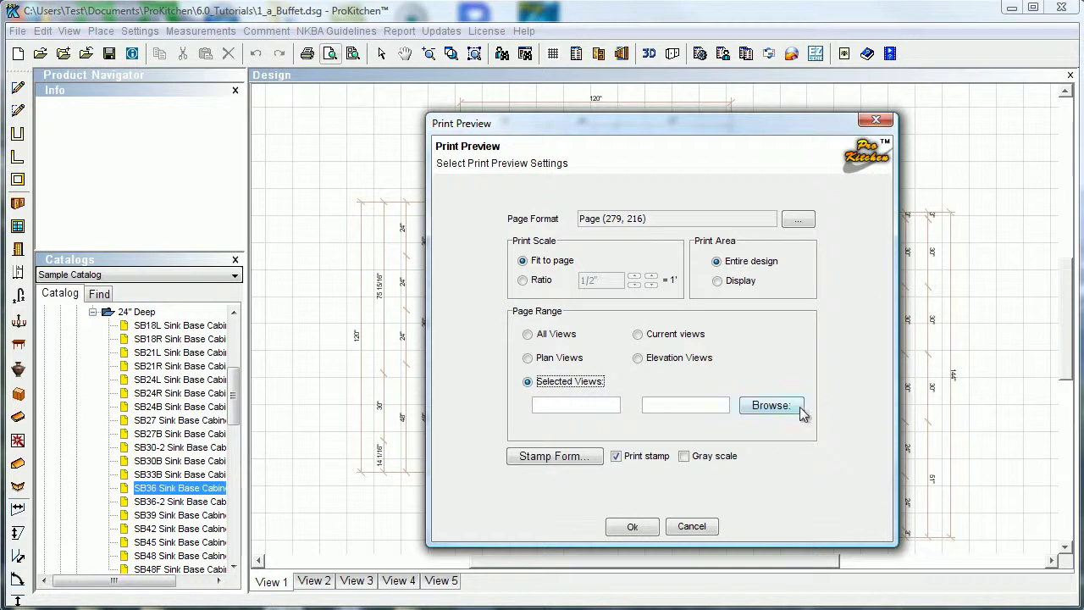
left_click(775, 408)
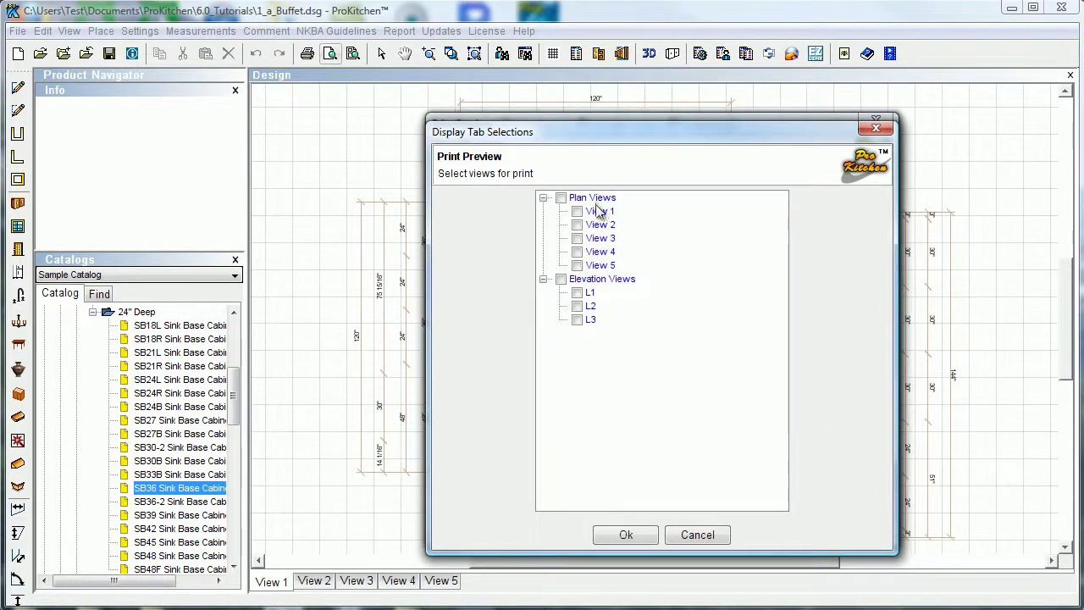
- Check plan View 1 and elevations L1, L2 and L3, then confirm with Ok
left_click(579, 211)
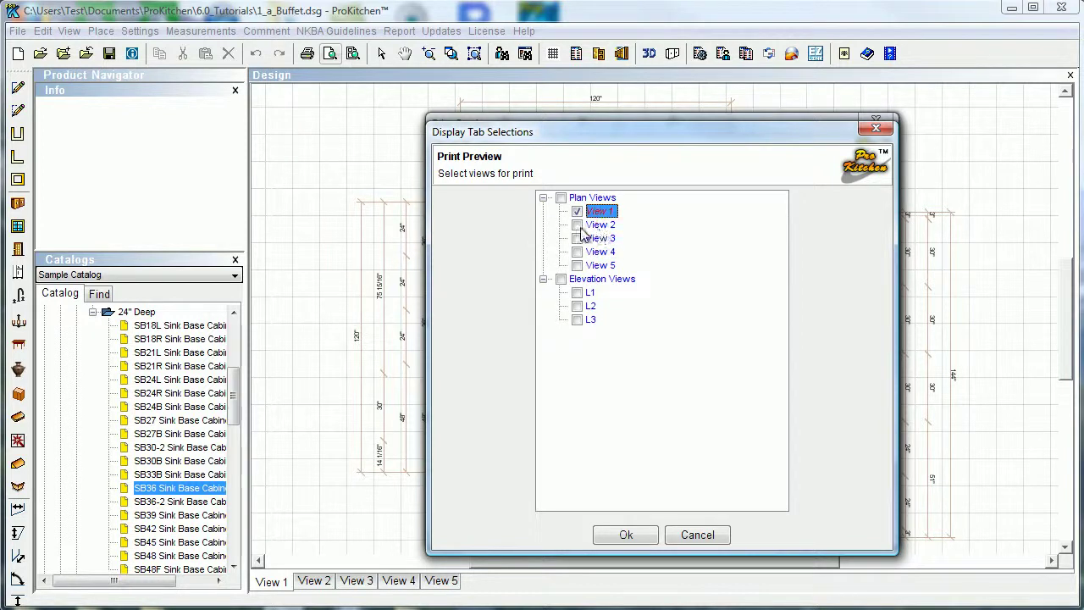
left_click(577, 293)
left_click(577, 306)
left_click(577, 306)
left_click(576, 320)
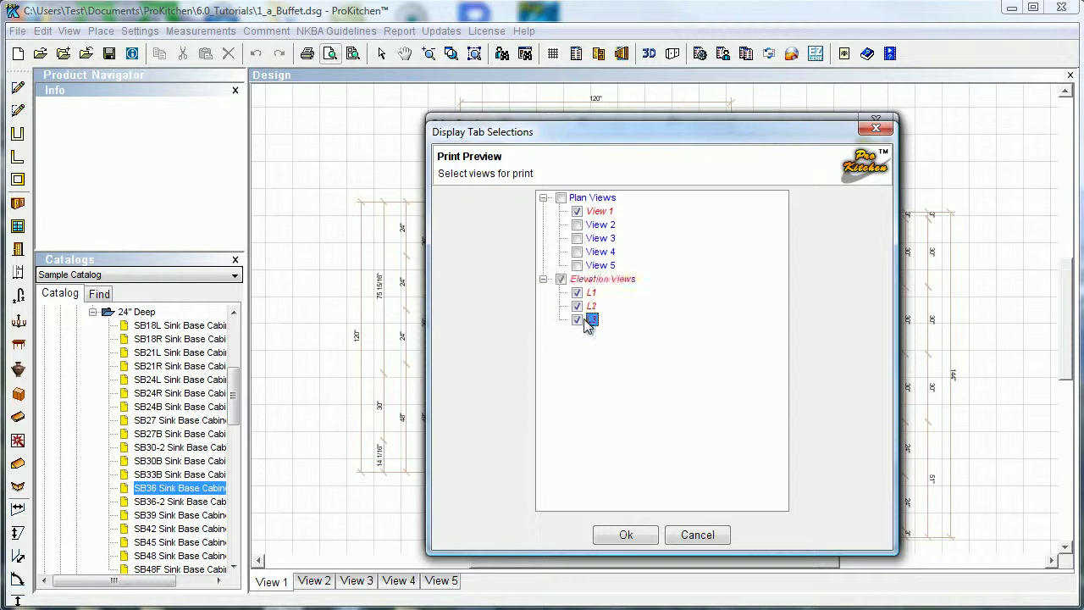
left_click(626, 534)
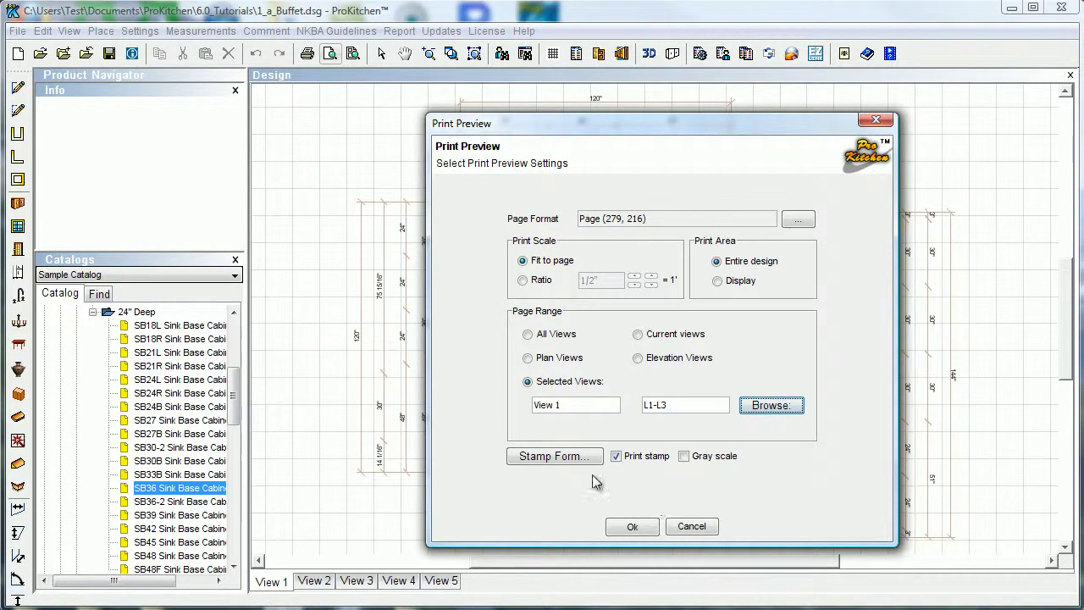
- Toggle Print stamp off and back on, then open the Stamp Form settings
left_click(616, 457)
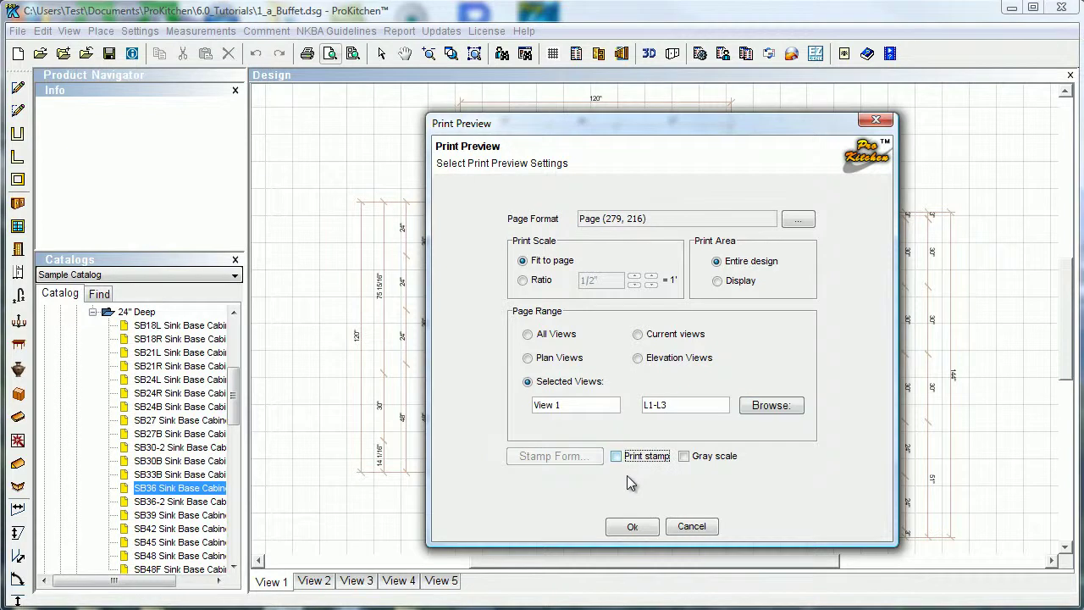
left_click(615, 457)
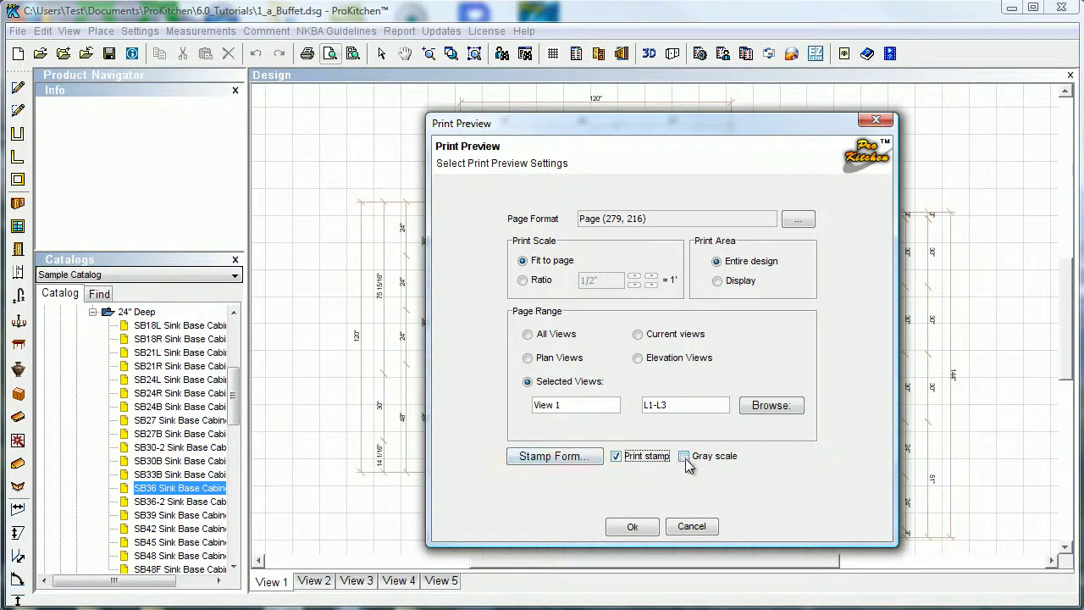
left_click(570, 456)
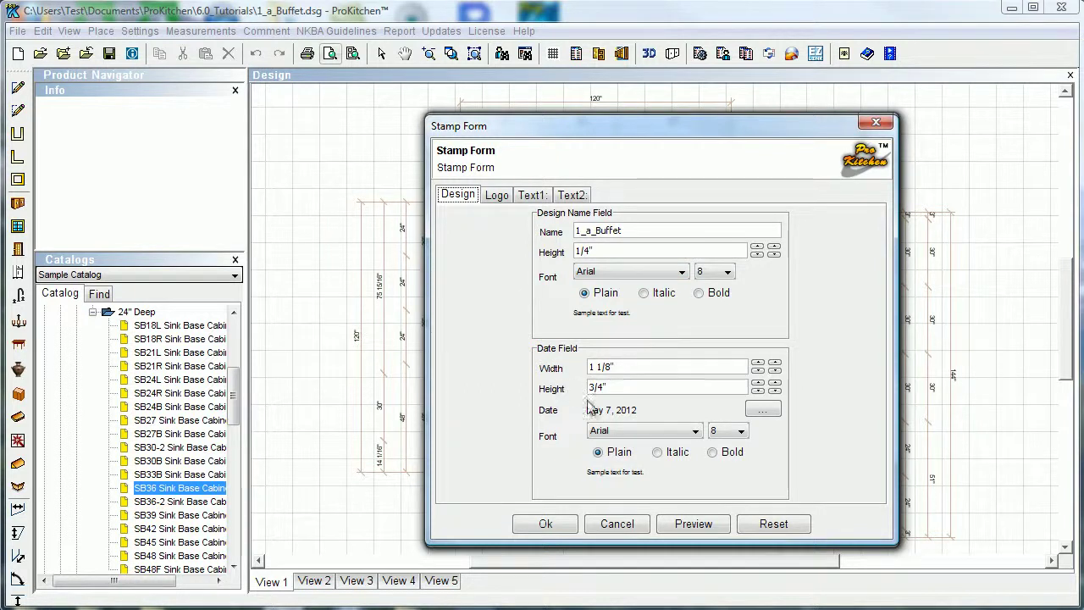
left_click(495, 195)
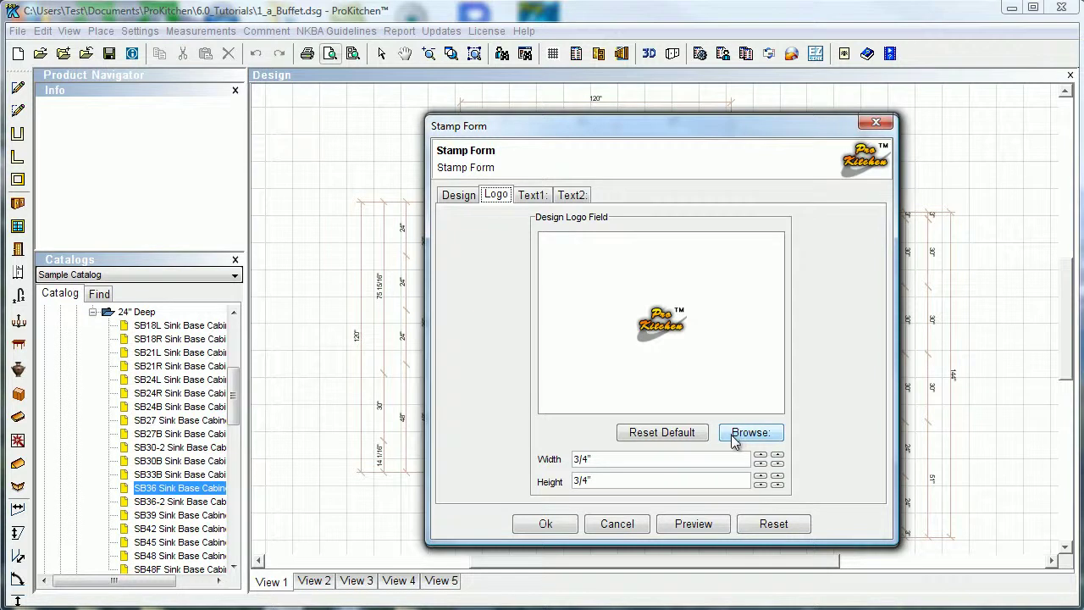
left_click(534, 196)
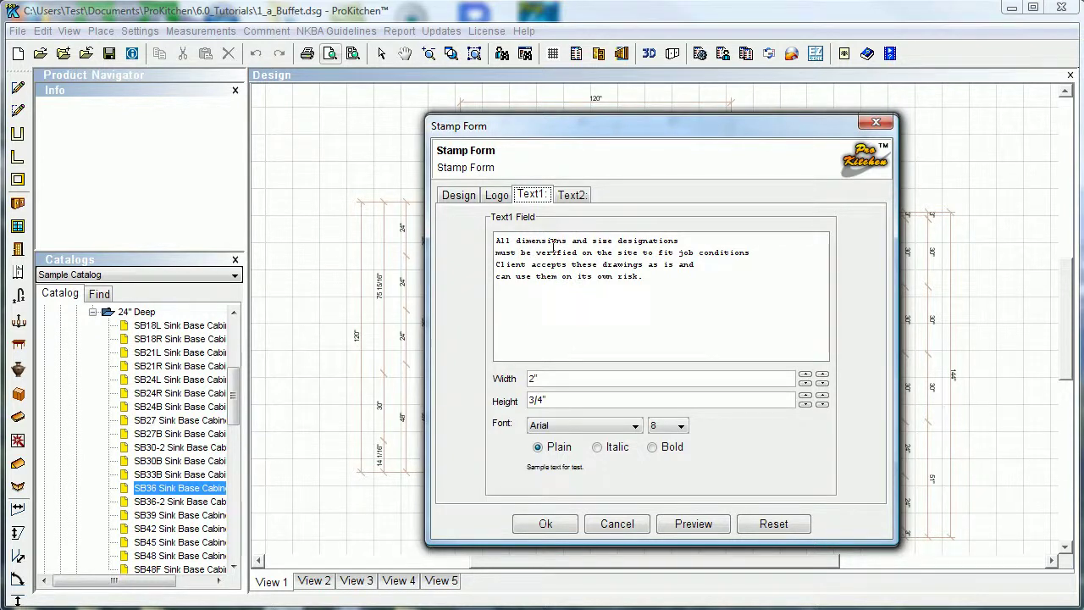
left_click(572, 195)
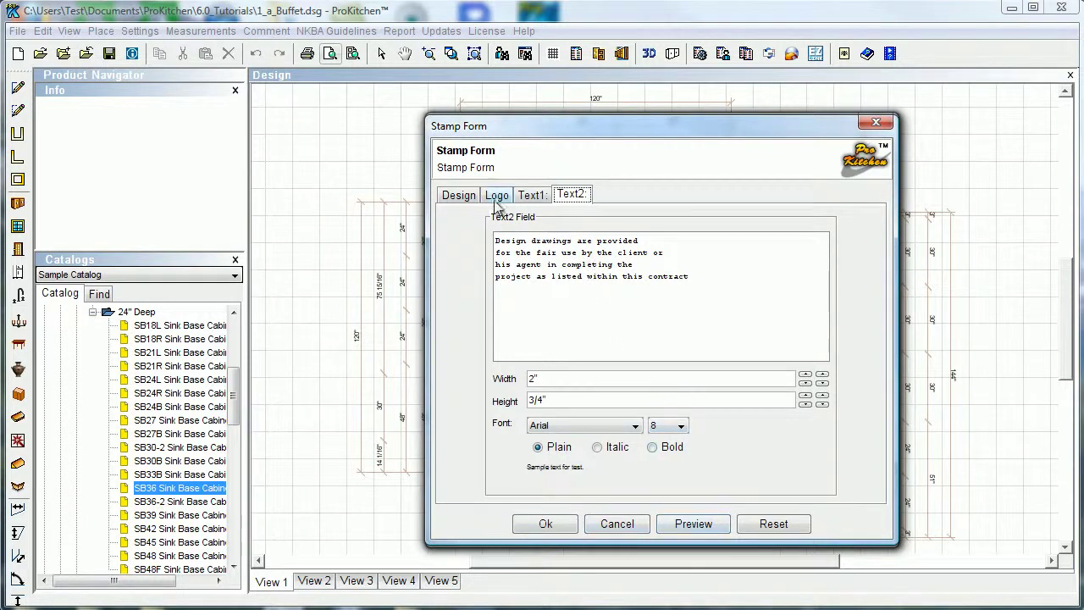
left_click(461, 195)
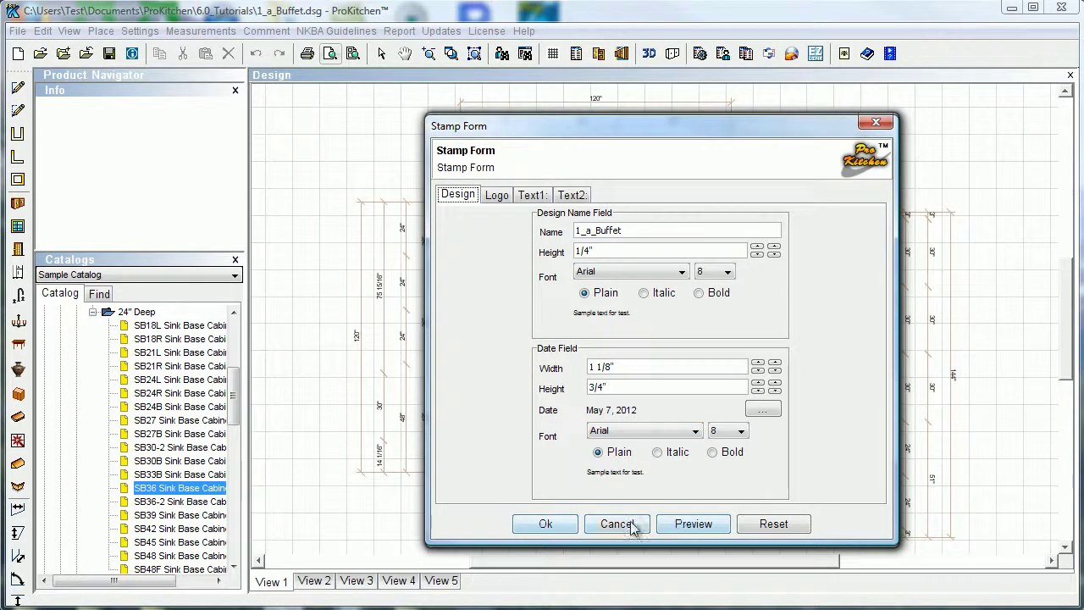
- Preview the title stamp layout, close the preview, and accept the Stamp Form with Ok
left_click(694, 524)
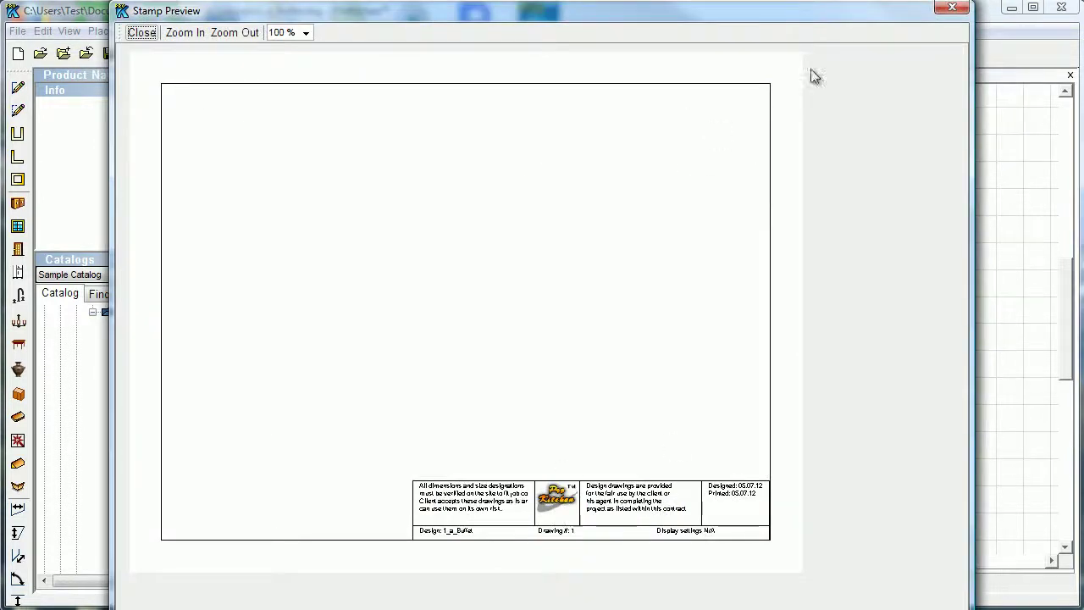
left_click(953, 9)
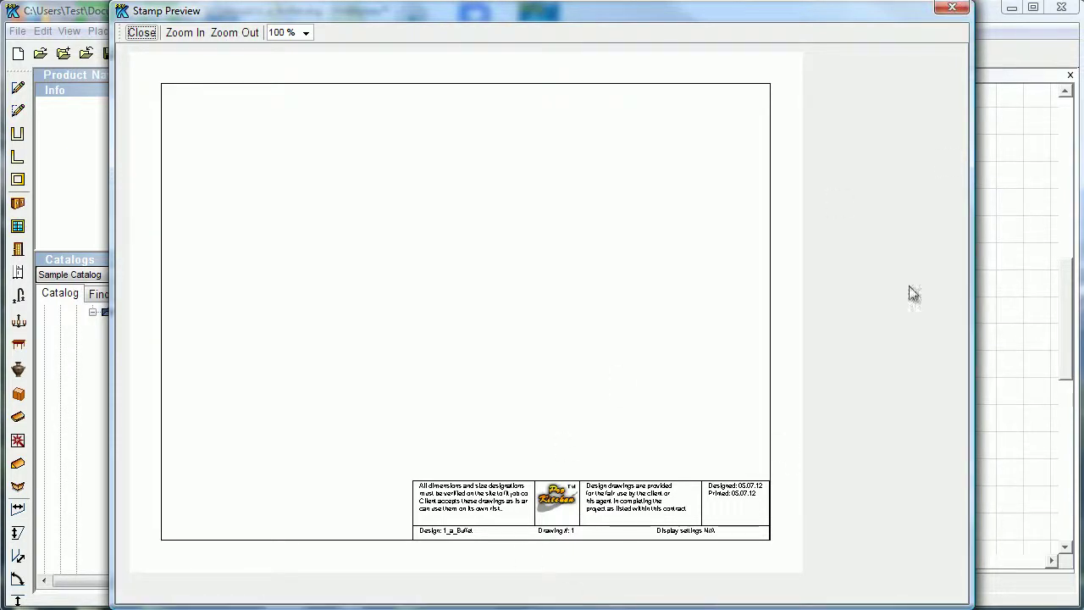
left_click(952, 7)
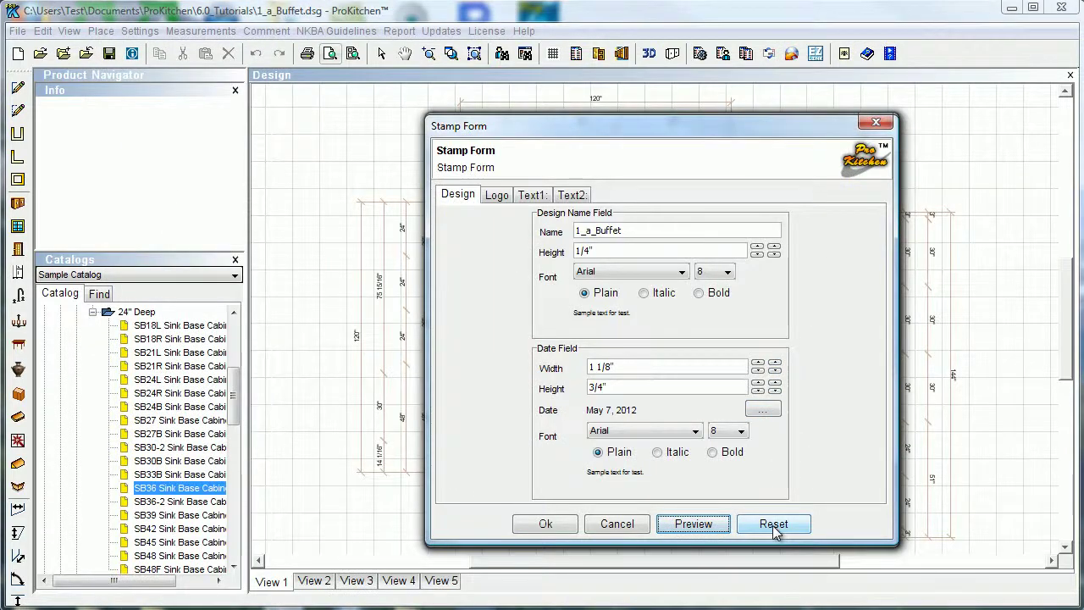
left_click(547, 525)
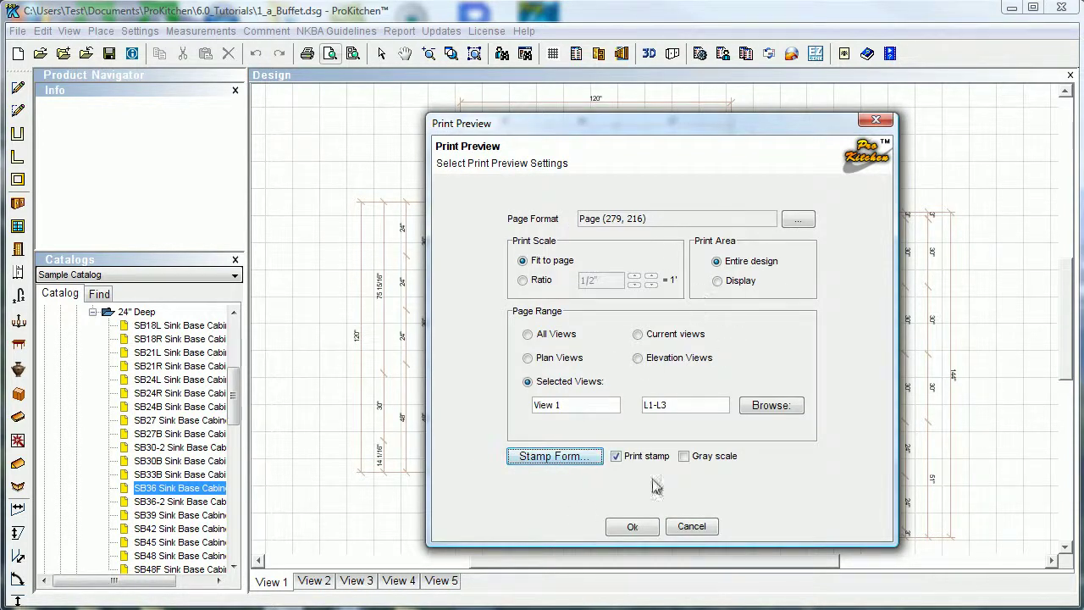
- Confirm the Print Preview settings to show the landscape page with plan and title stamp
left_click(633, 525)
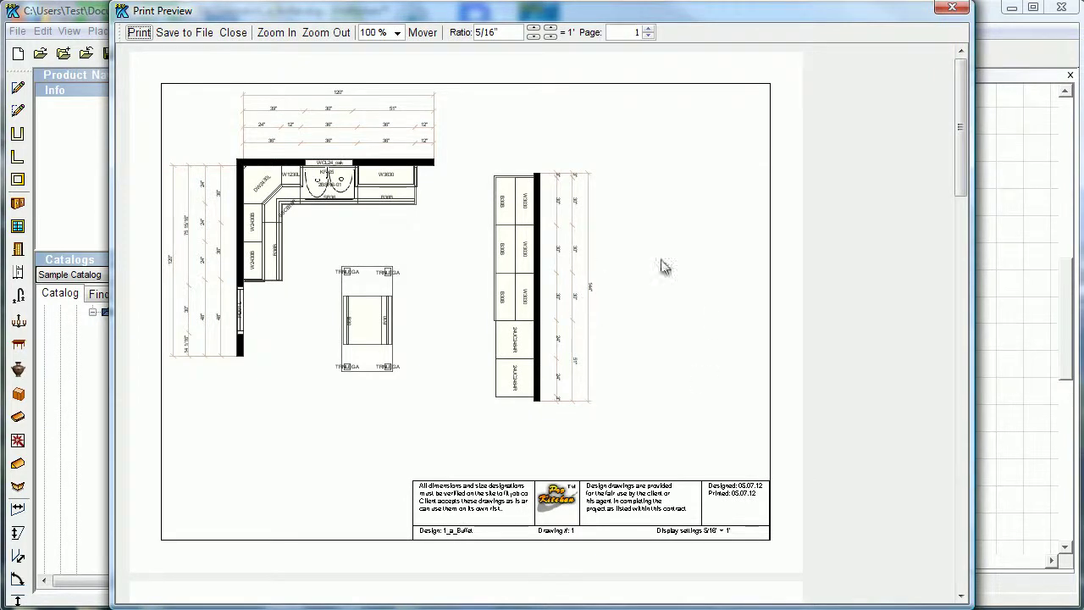
- Use Mover to drag the kitchen plan drawing right and down on the page
left_click(423, 33)
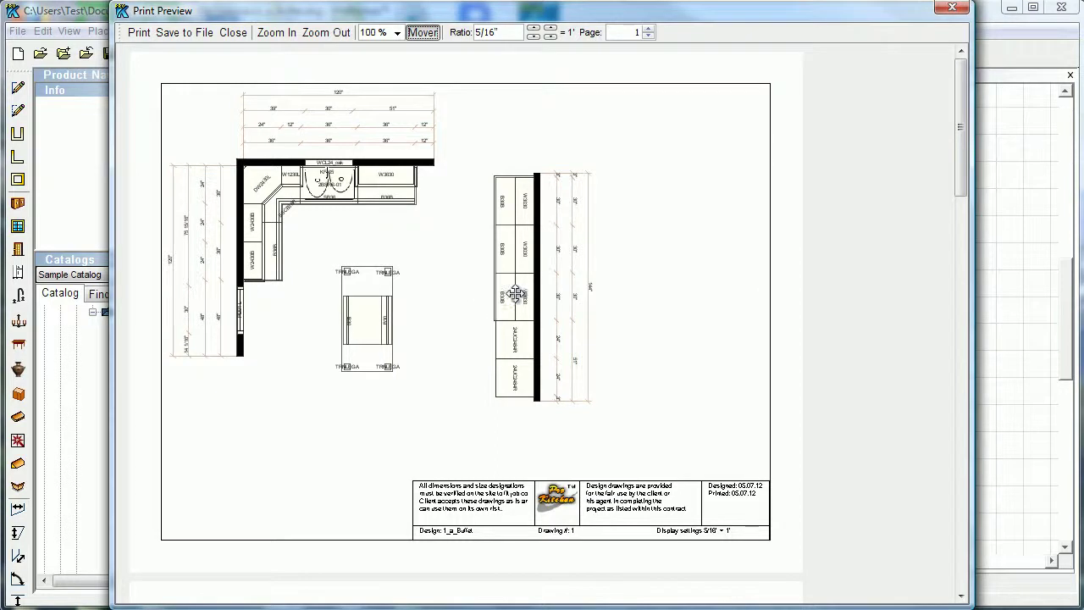
mouse_move(415, 259)
left_mouse_down()
mouse_move(503, 315)
mouse_move(510, 295)
mouse_move(483, 285)
mouse_move(471, 305)
mouse_move(514, 314)
mouse_move(515, 286)
left_mouse_up()
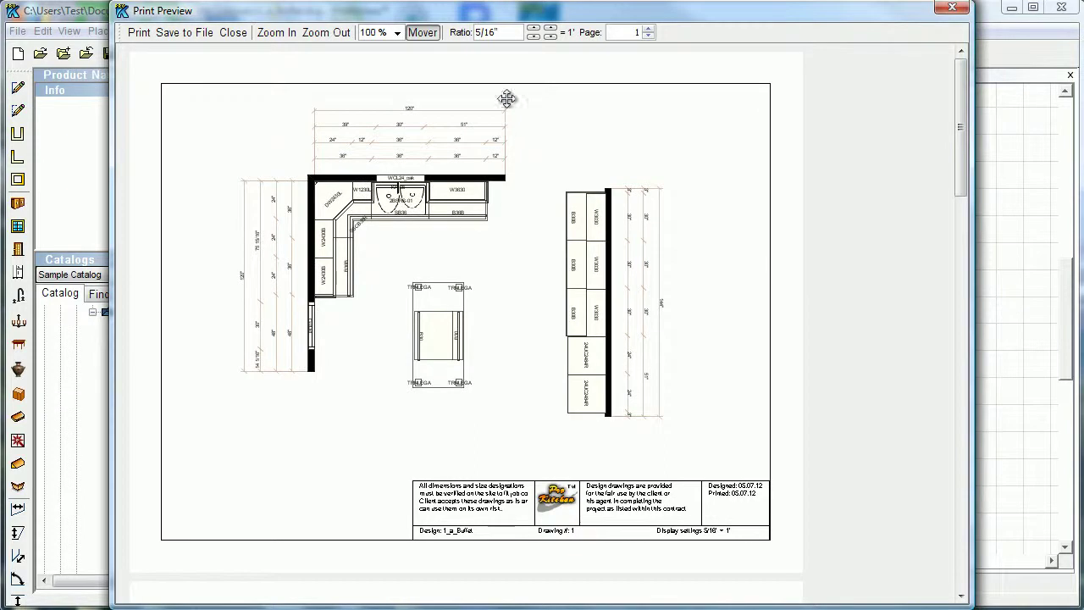
- Set the print ratio to 3/8" = 1' and drag the kitchen plan up-left above the title stamp
left_click(534, 30)
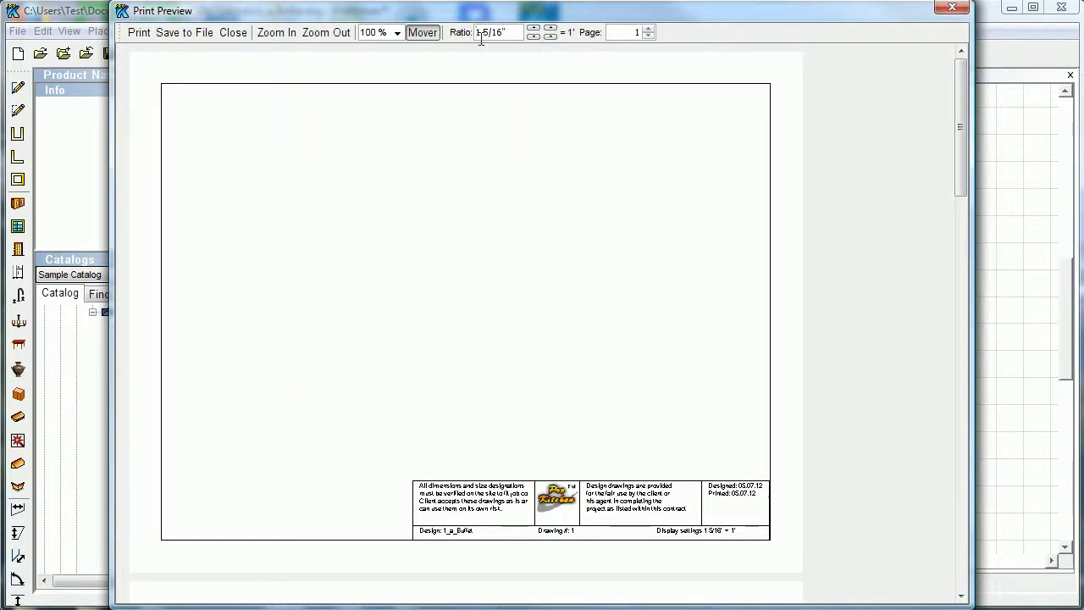
left_click(532, 35)
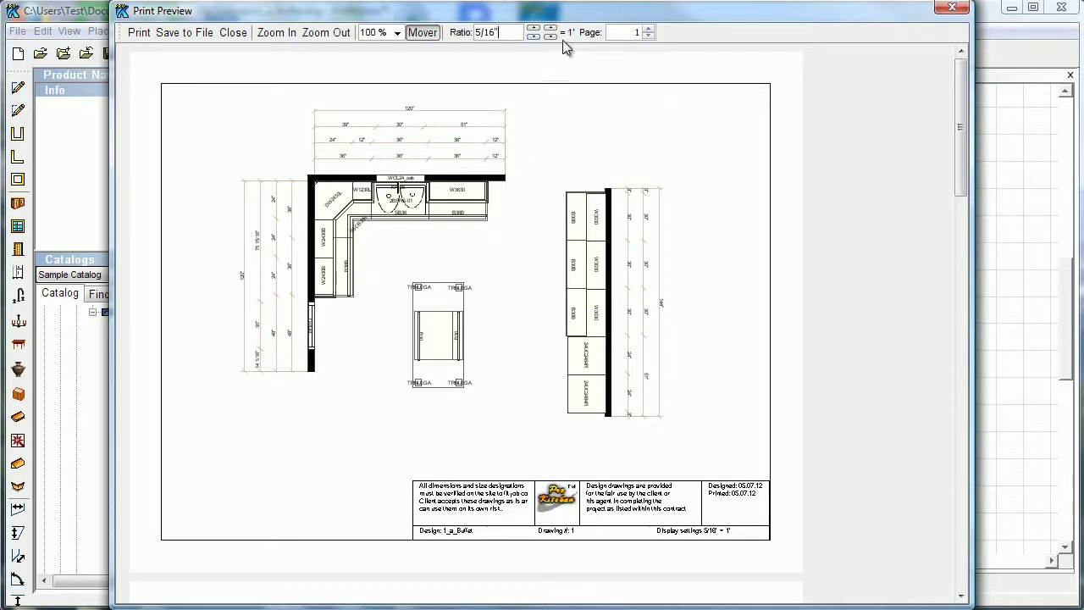
left_click(550, 29)
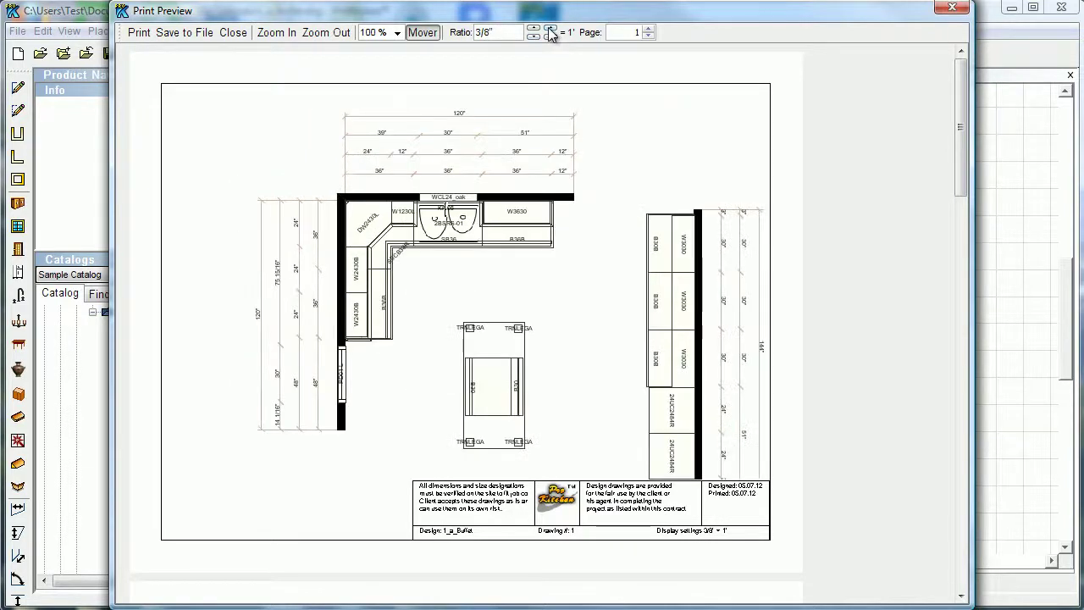
mouse_move(530, 290)
left_mouse_down()
mouse_move(494, 277)
mouse_move(498, 300)
left_mouse_up()
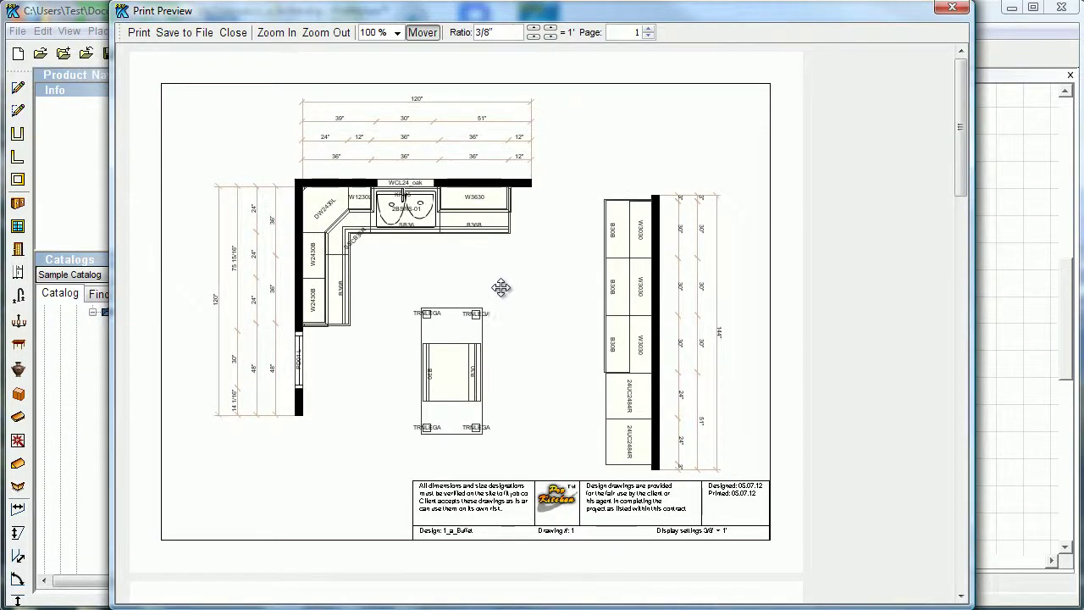